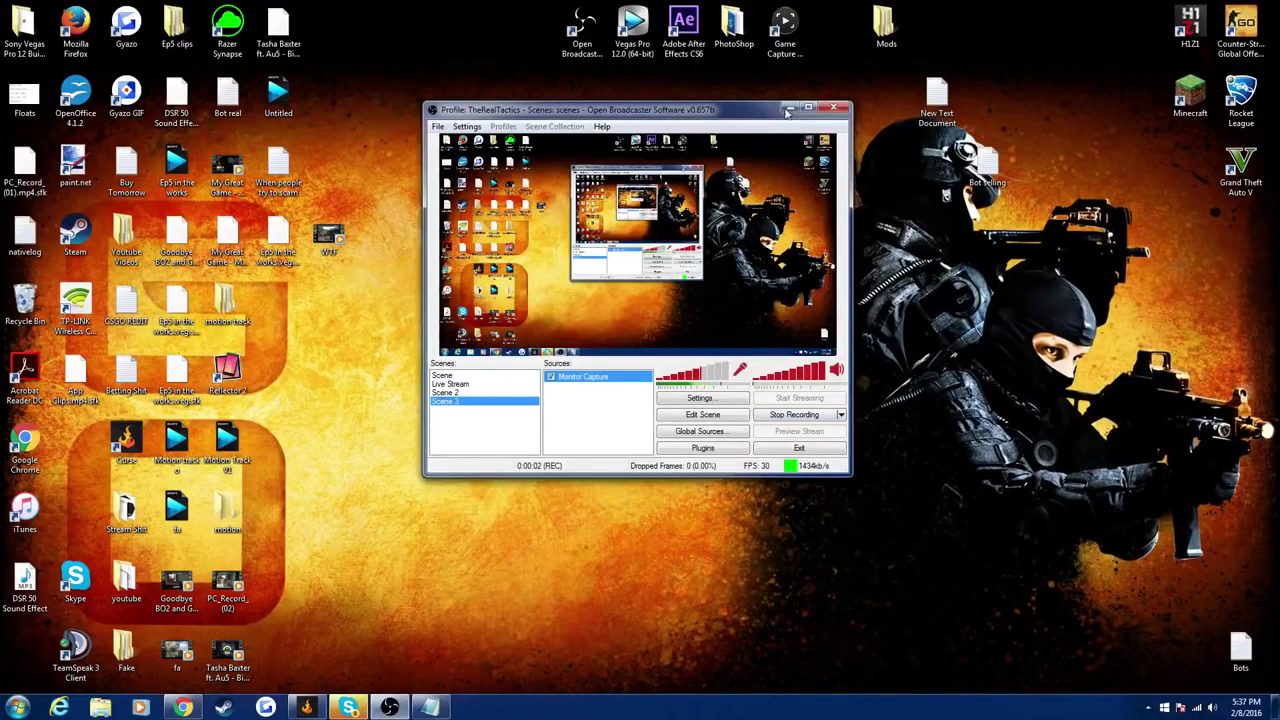
# Minimize OBS and restore the Chrome window showing the CSGODouble roulette page
pyautogui.click(788, 108)
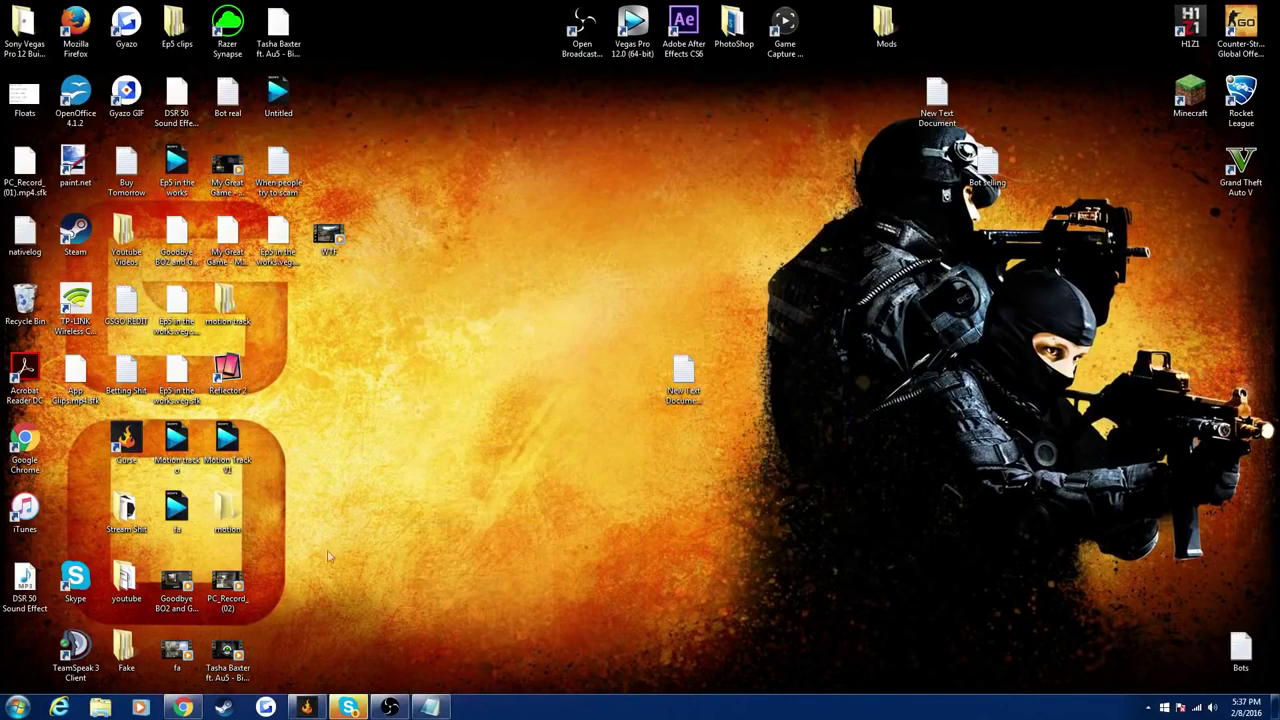
pyautogui.click(184, 708)
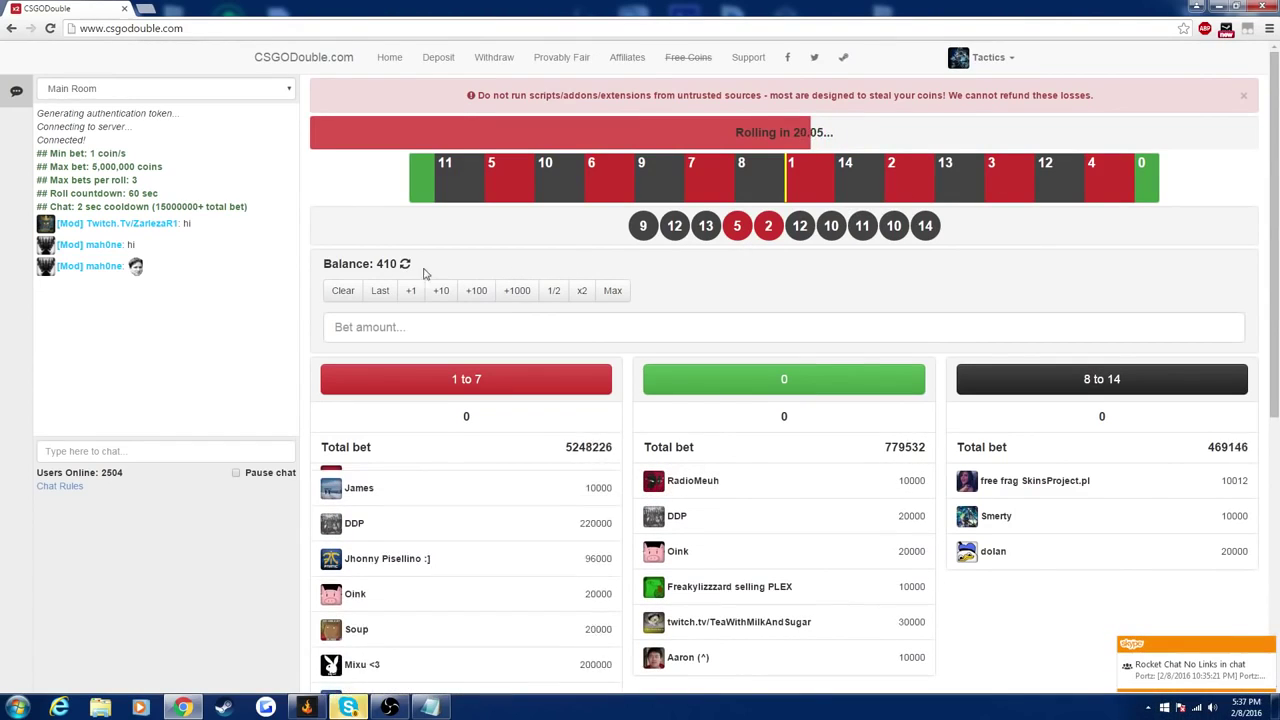
pyautogui.click(223, 707)
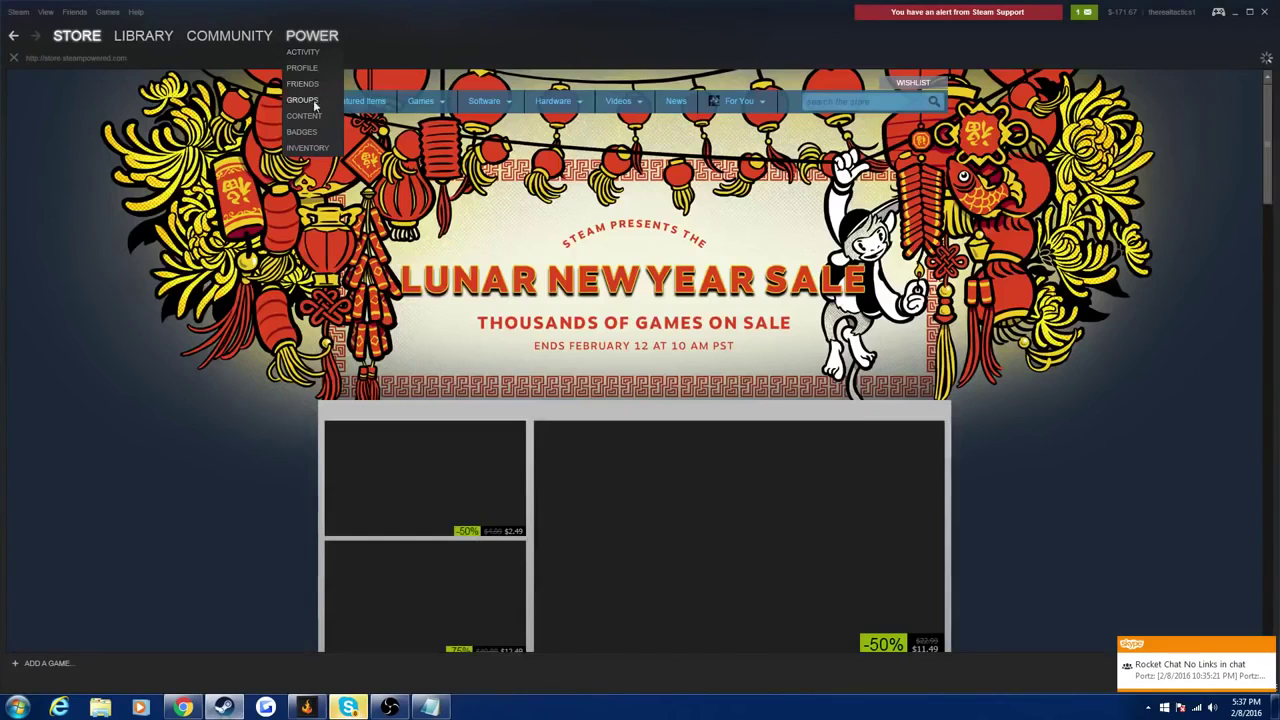
pyautogui.click(308, 147)
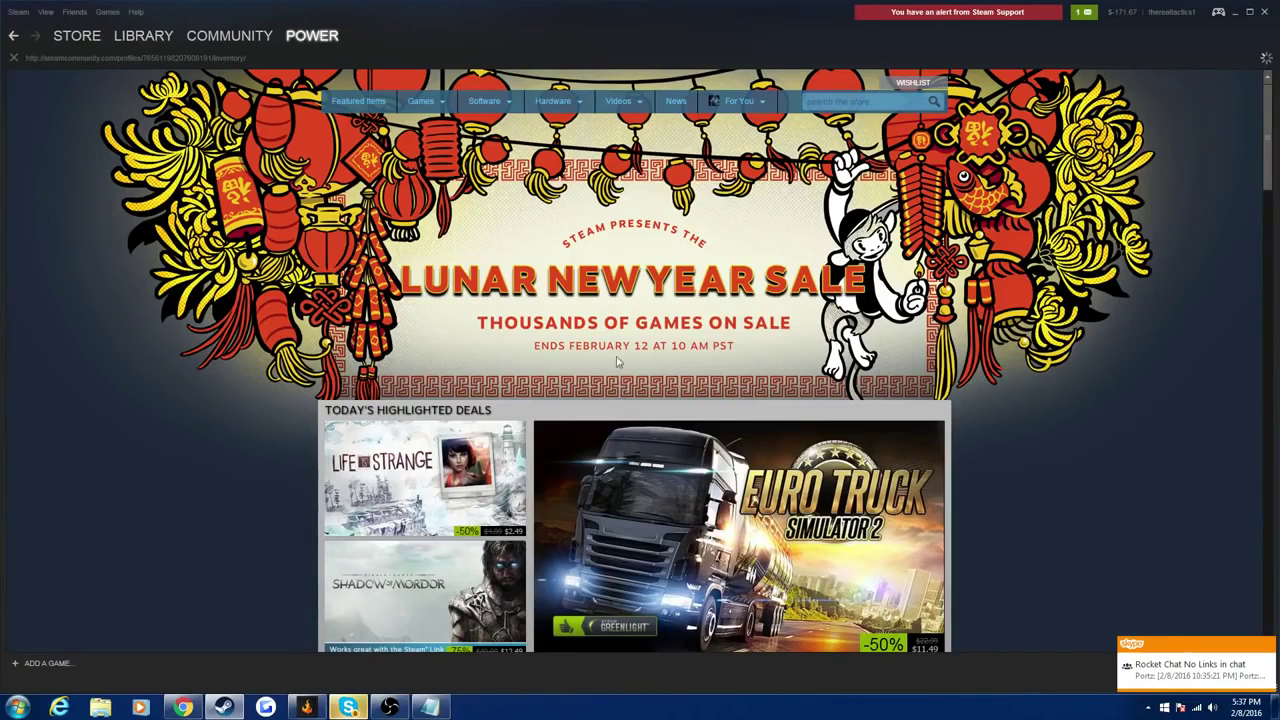
pyautogui.scroll(-2, 577, 306)
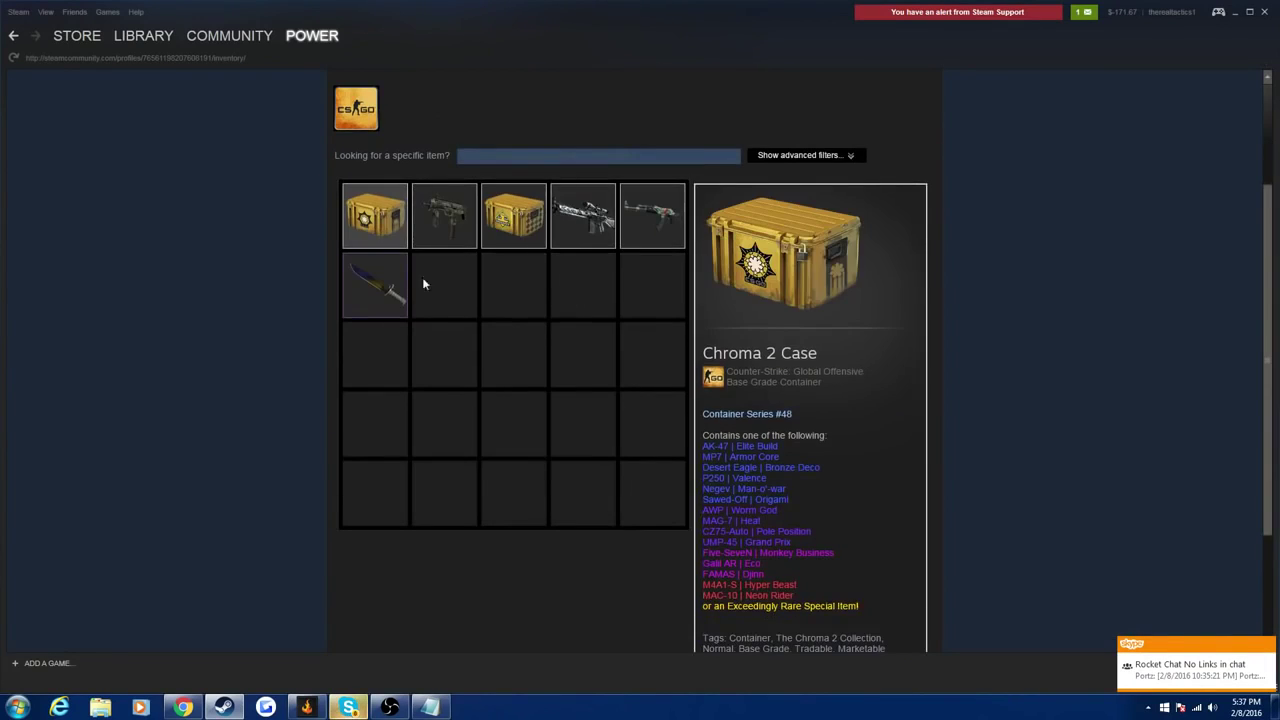
pyautogui.click(409, 306)
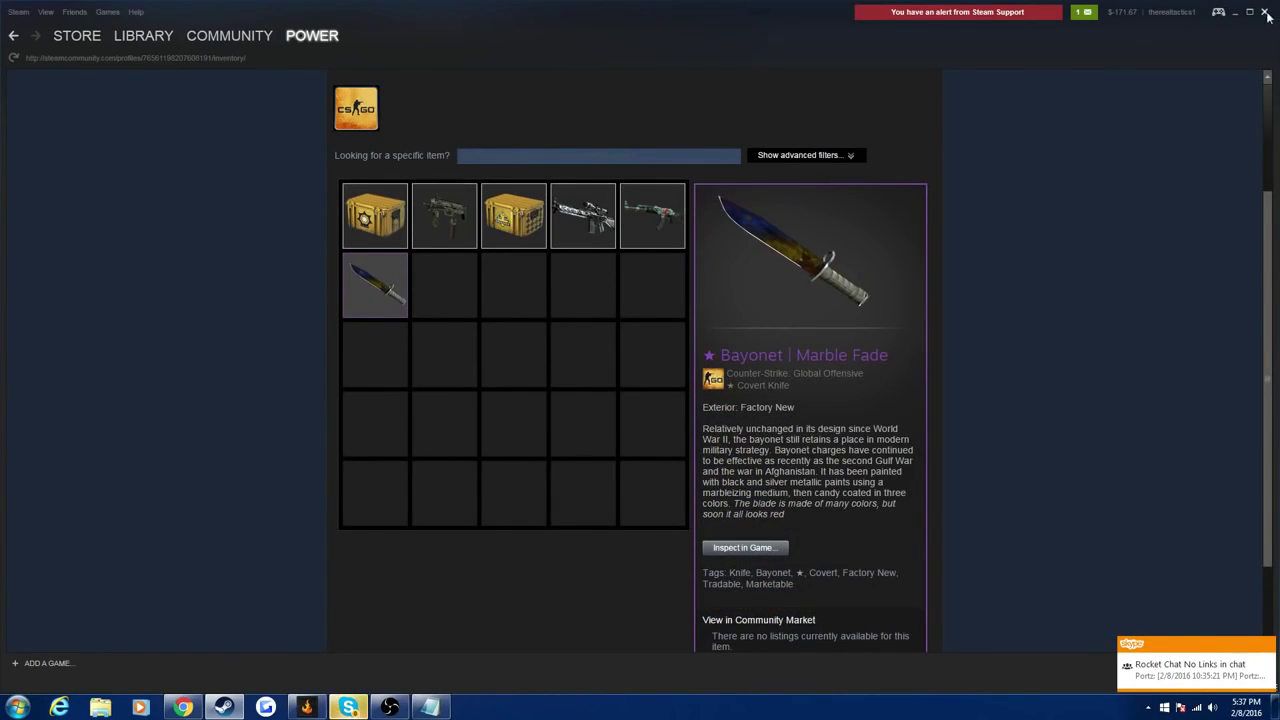
pyautogui.click(1266, 13)
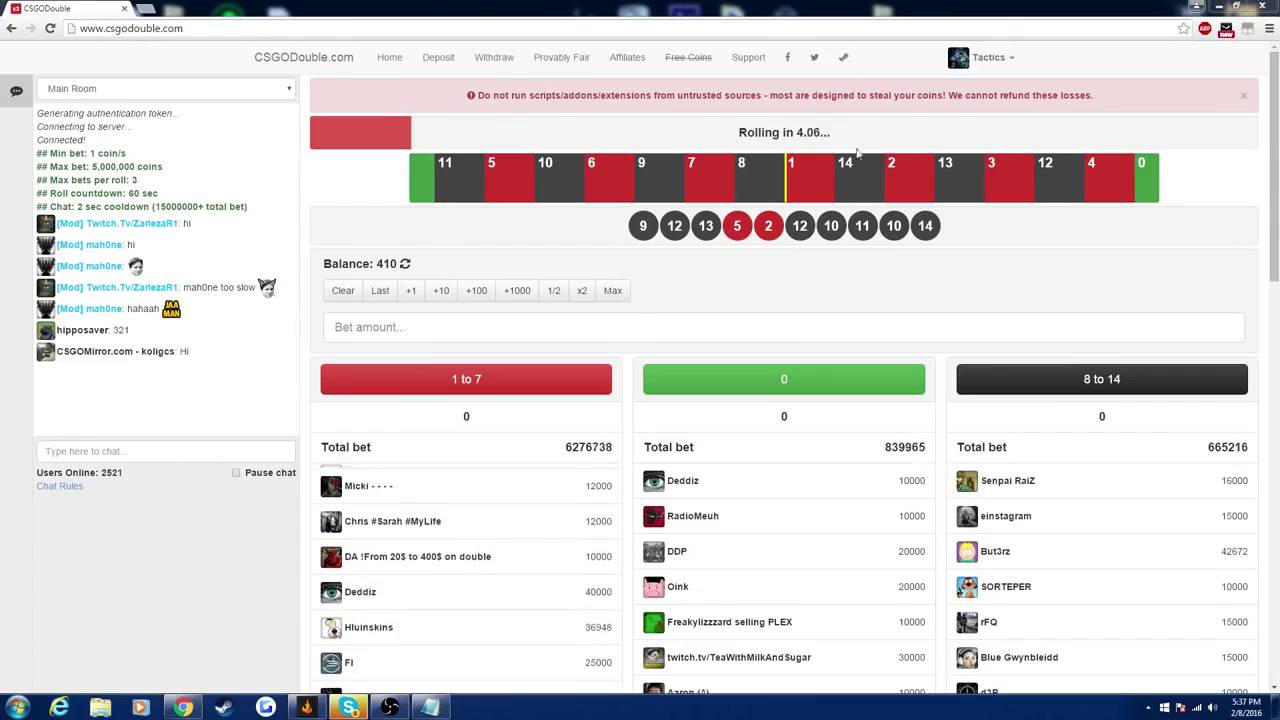
pyautogui.press('super+d')
pyautogui.doubleClick(683, 378)
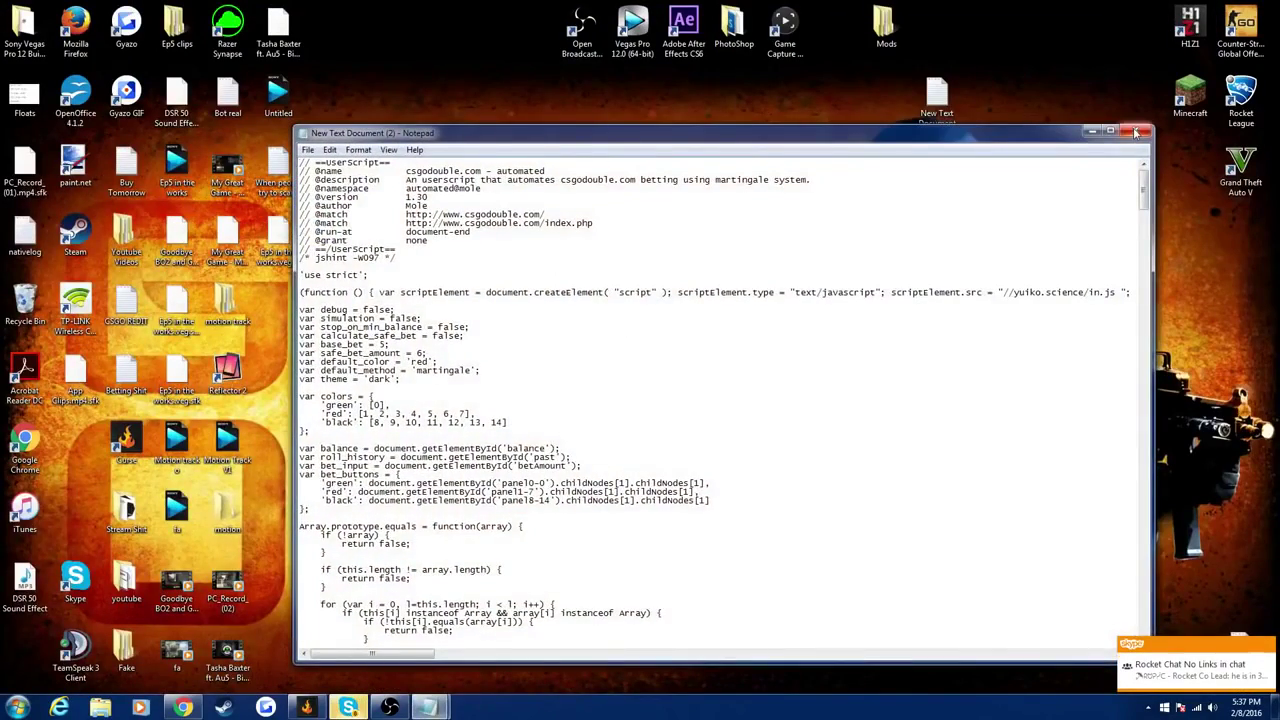
pyautogui.click(1135, 133)
pyautogui.click(182, 707)
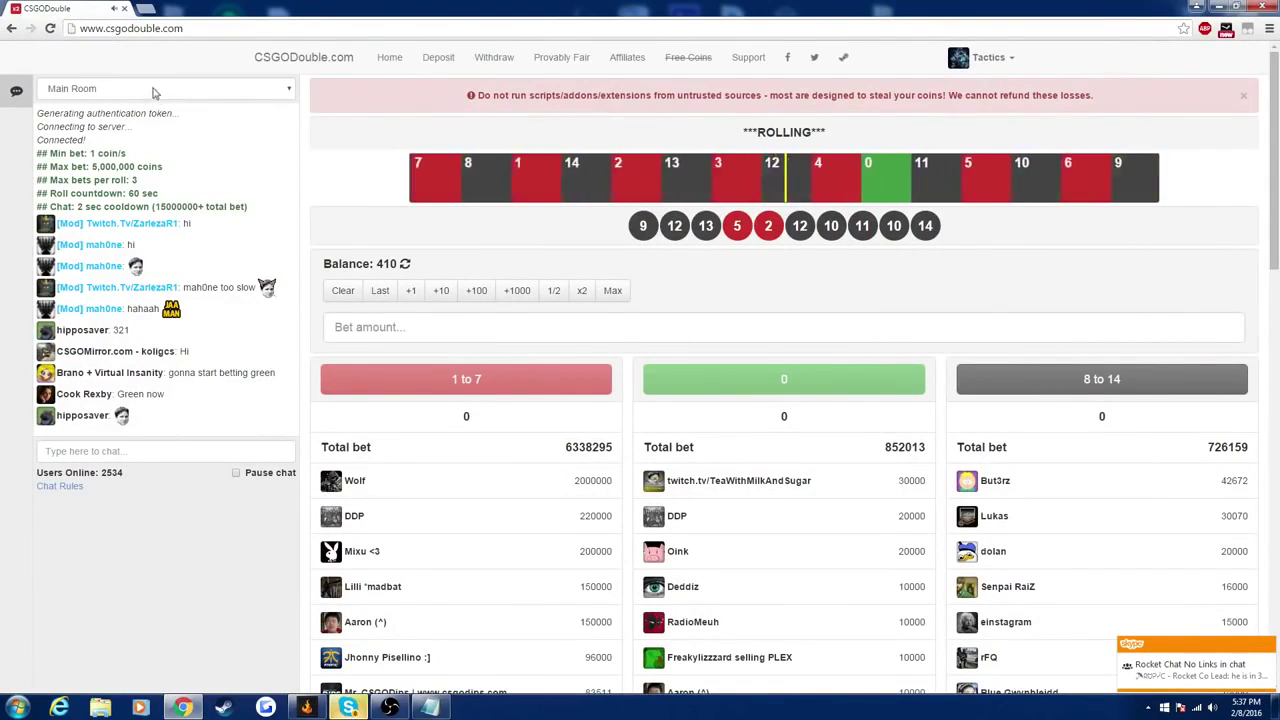
# Mute the CSGODouble browser tab
pyautogui.rightClick(92, 8)
pyautogui.click(121, 89)
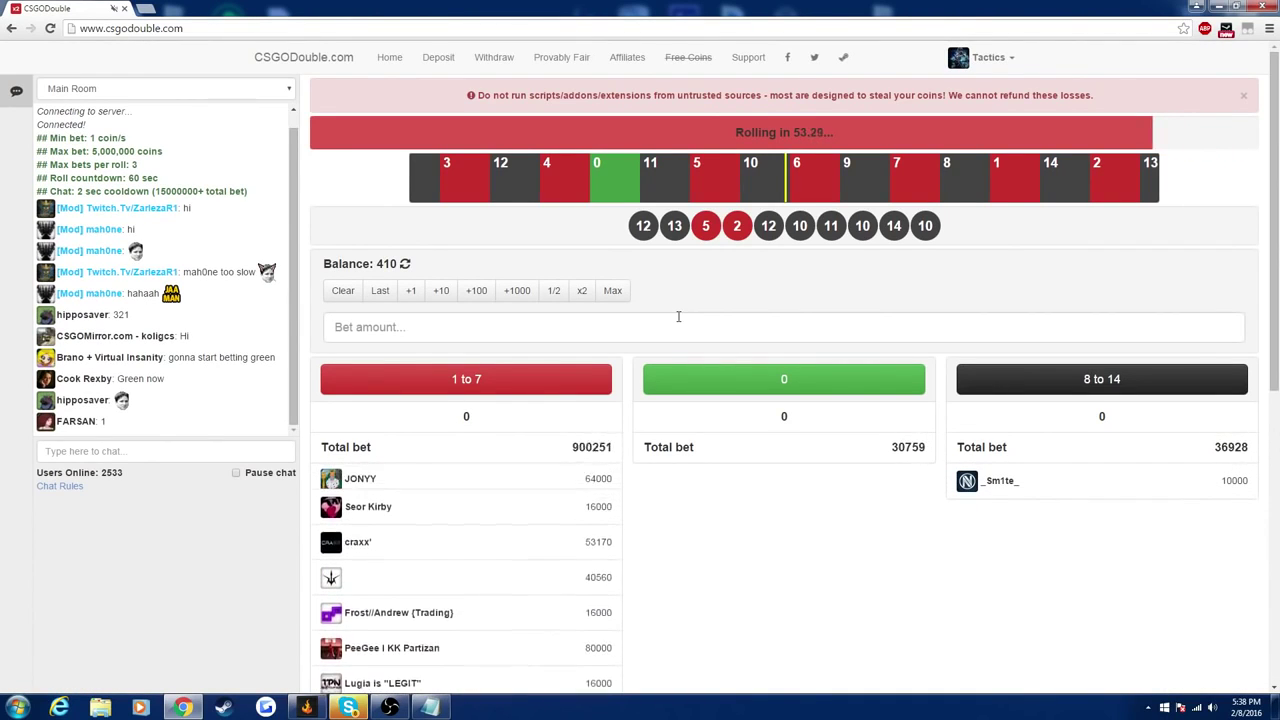
pyautogui.rightClick(718, 297)
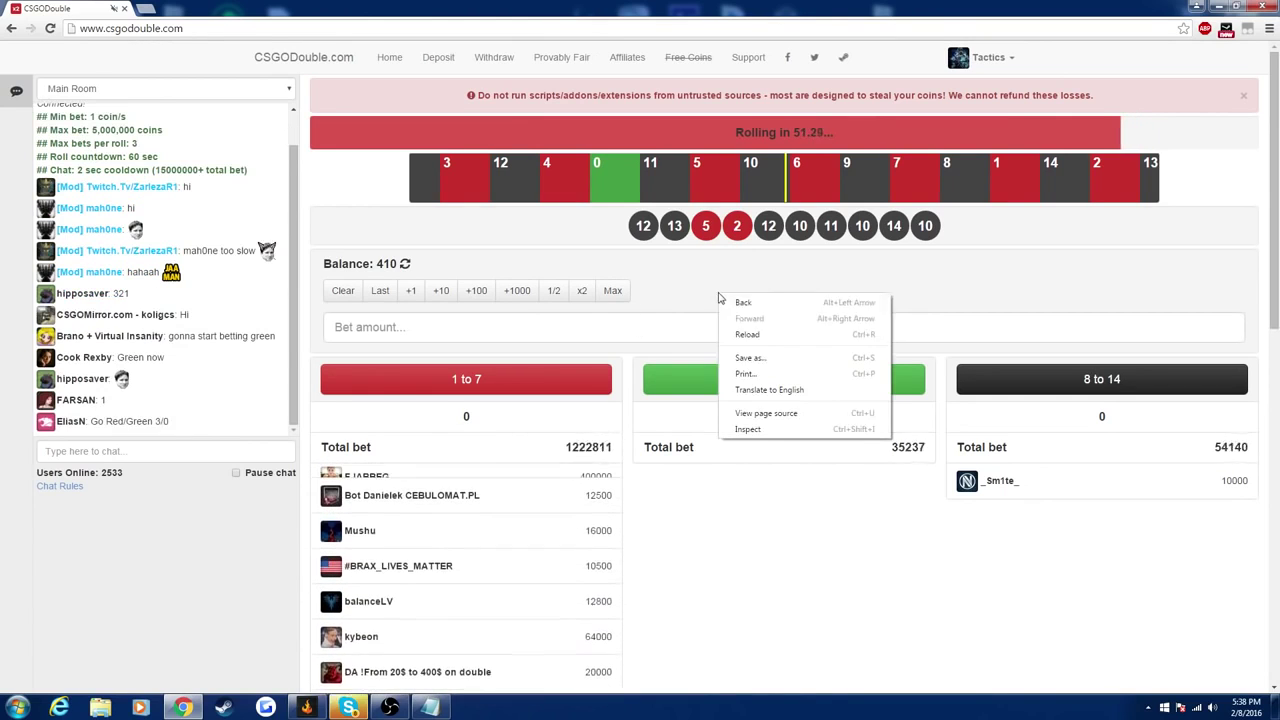
pyautogui.click(676, 422)
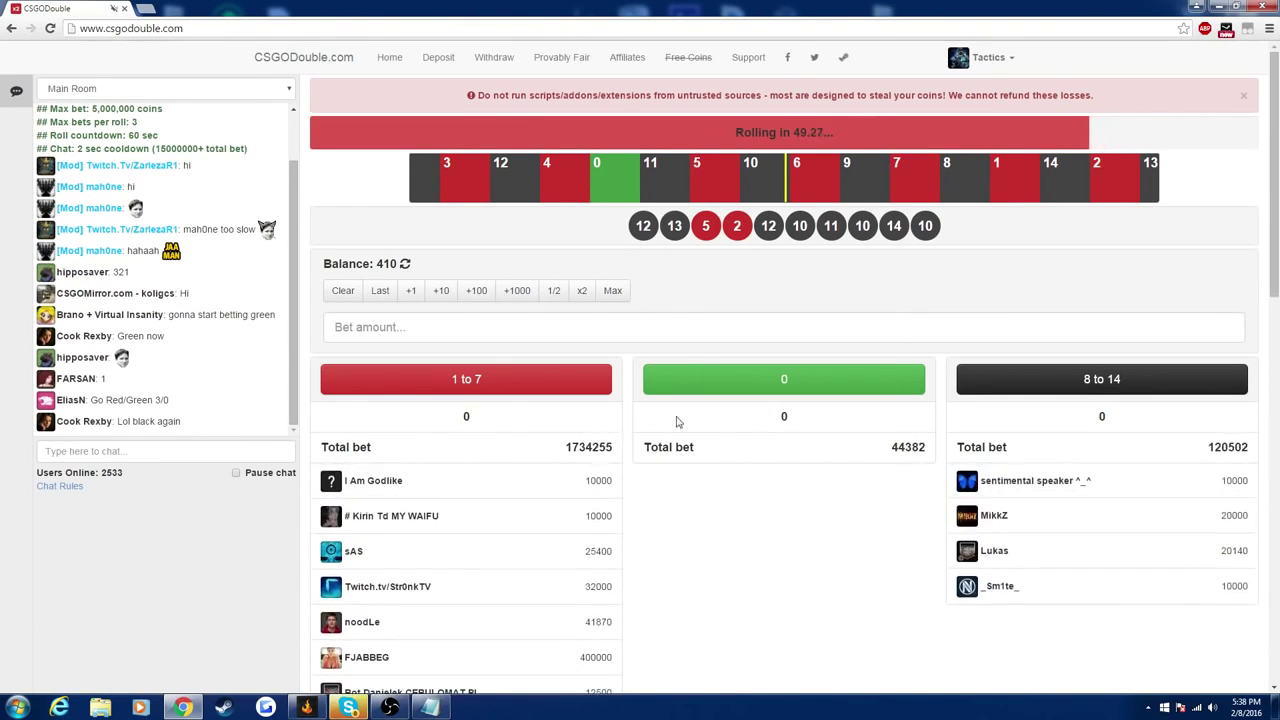
# Paste and run the automated betting bot script in the DevTools console, then close DevTools
pyautogui.hotkey('ctrl', 'shift', 'i')
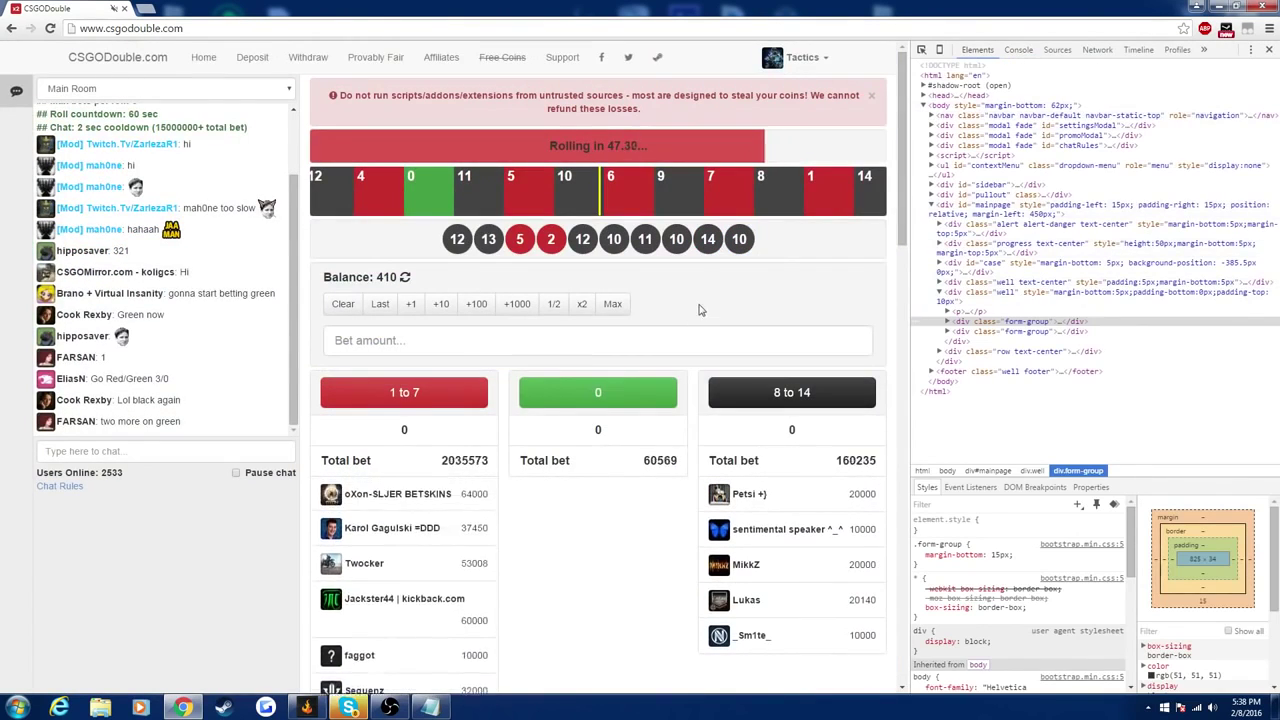
pyautogui.click(1018, 49)
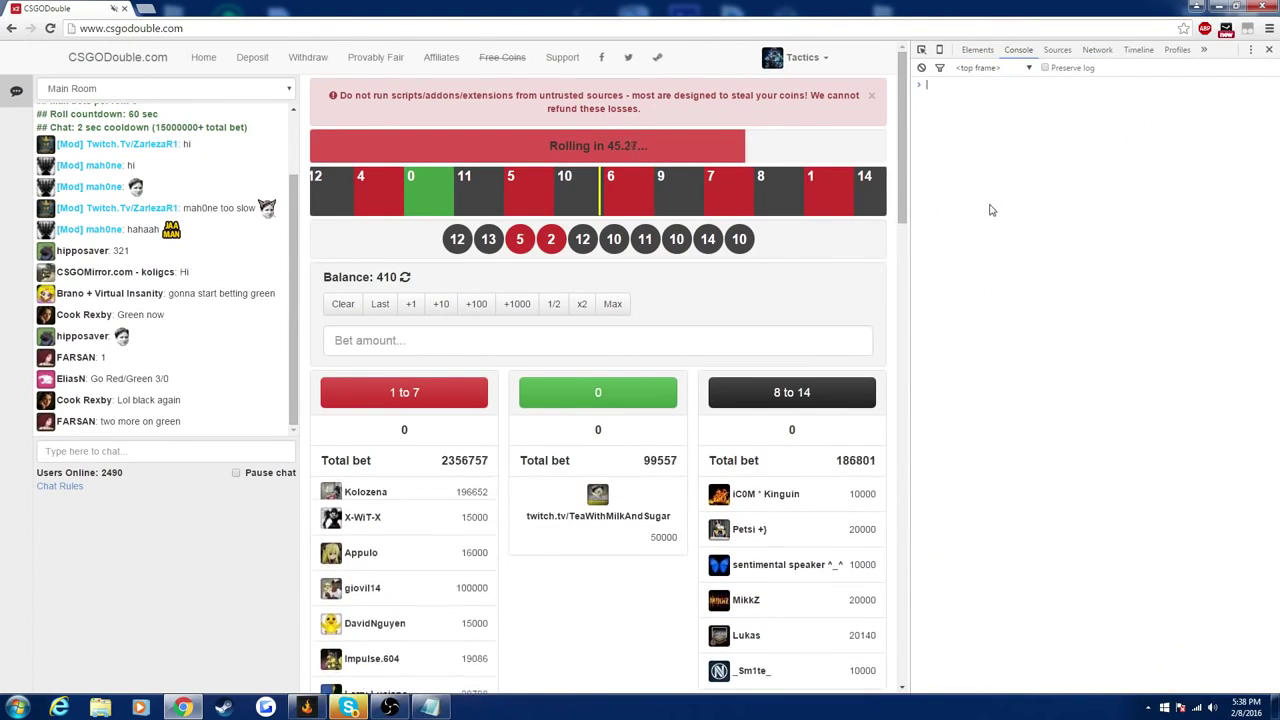
pyautogui.hotkey('ctrl', 'v')
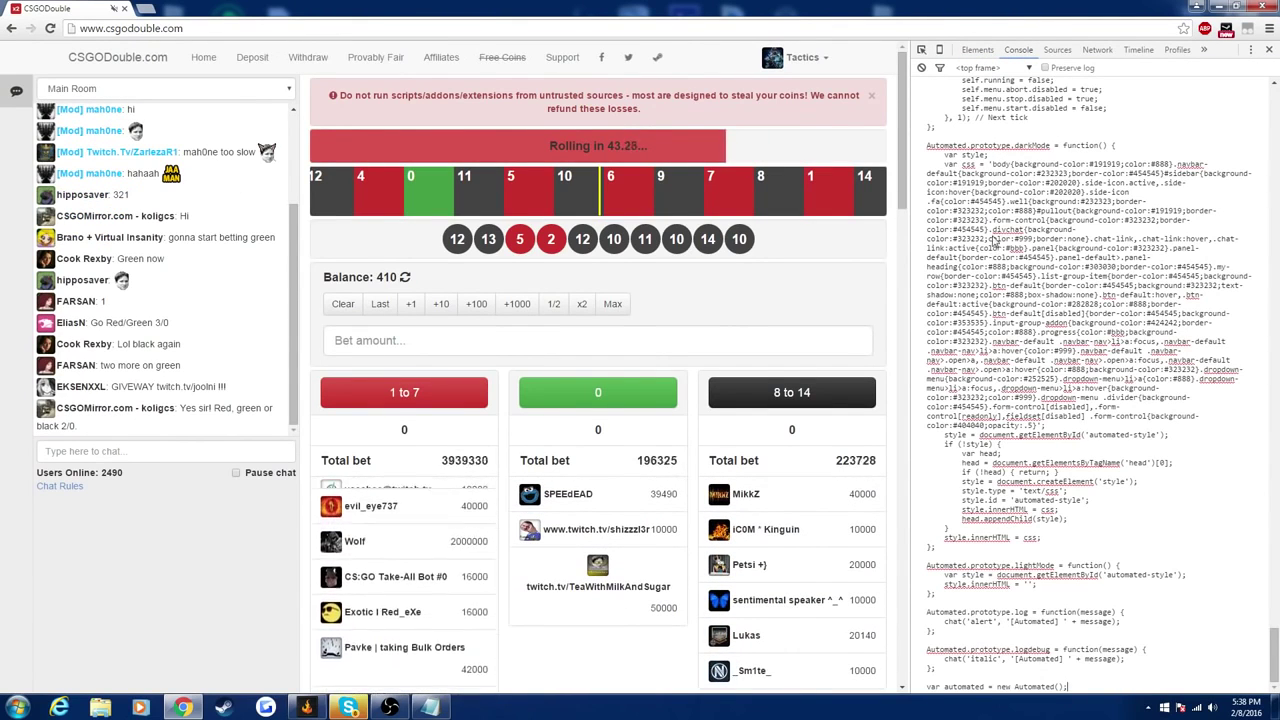
pyautogui.press('Return')
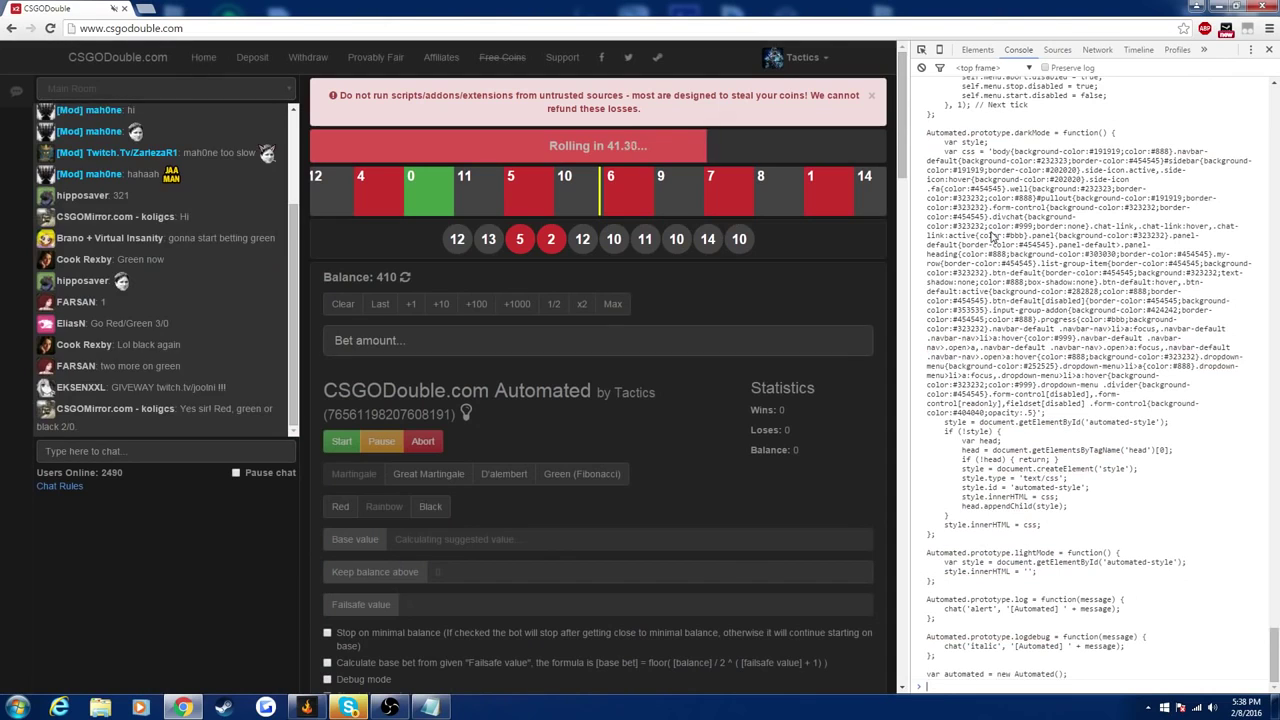
pyautogui.click(1270, 50)
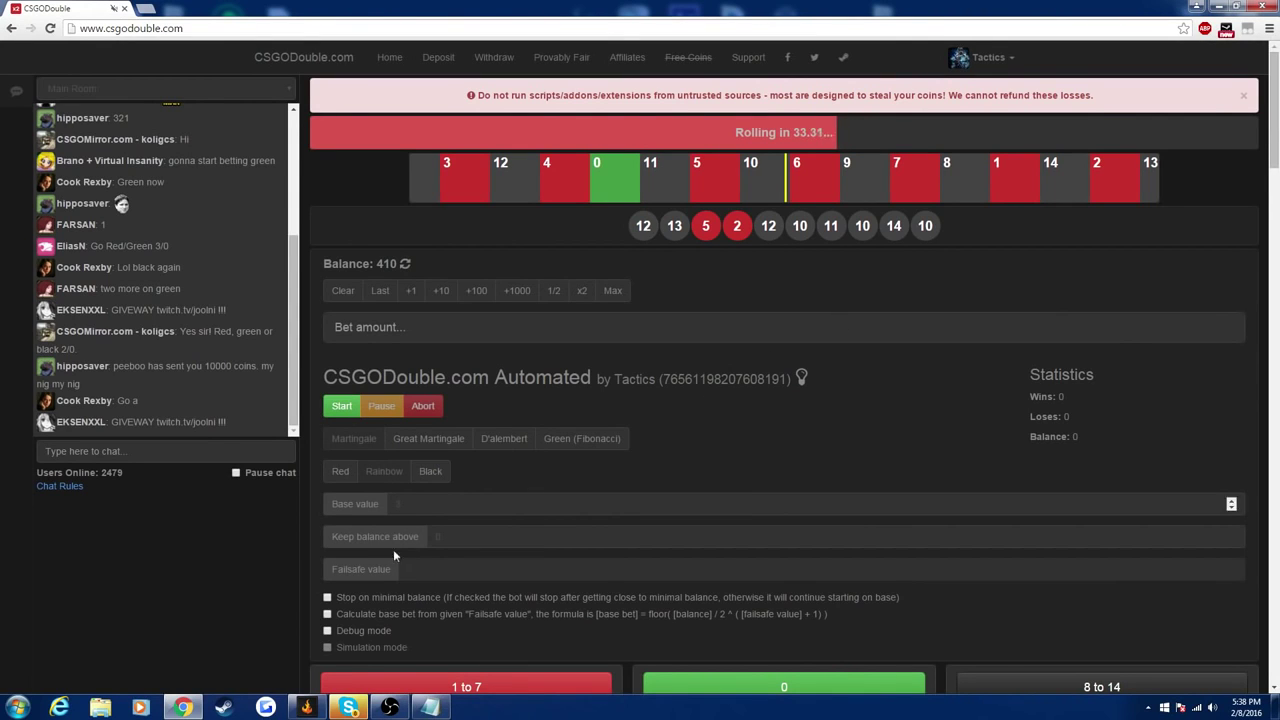
# Enter 3 in the bot panel's Base value field
pyautogui.scroll(-1, 419, 502)
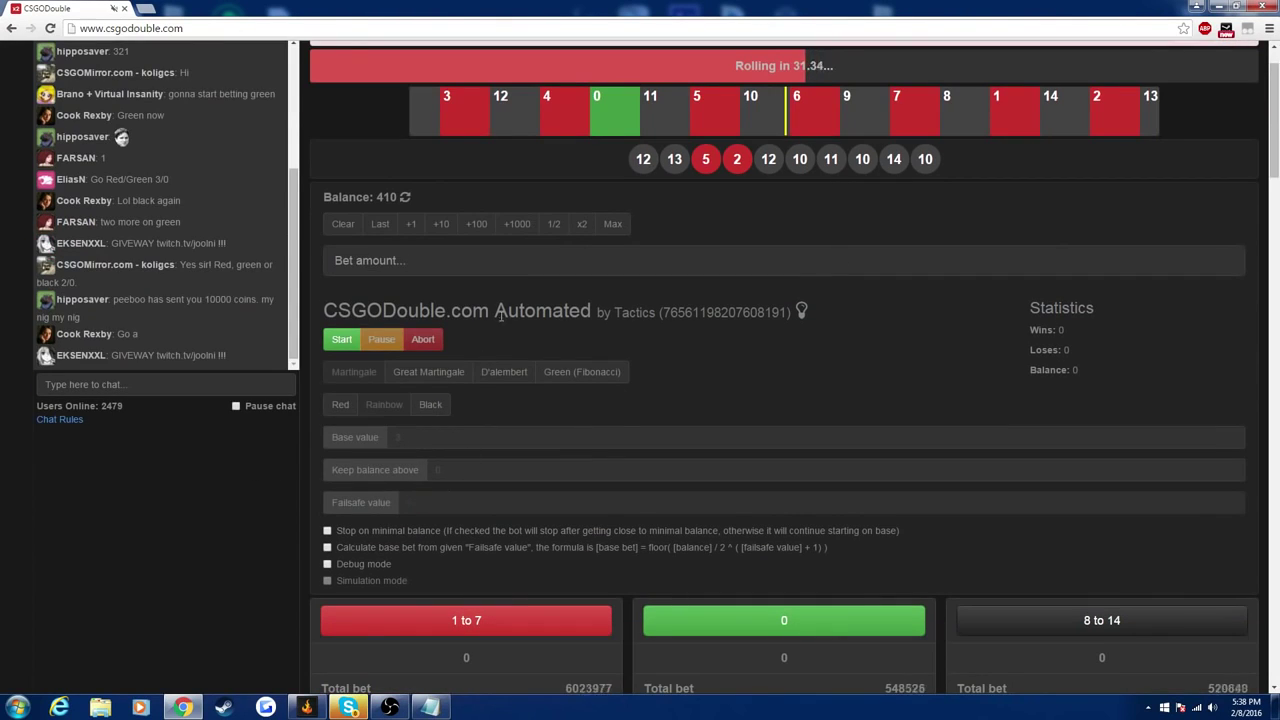
pyautogui.click(352, 442)
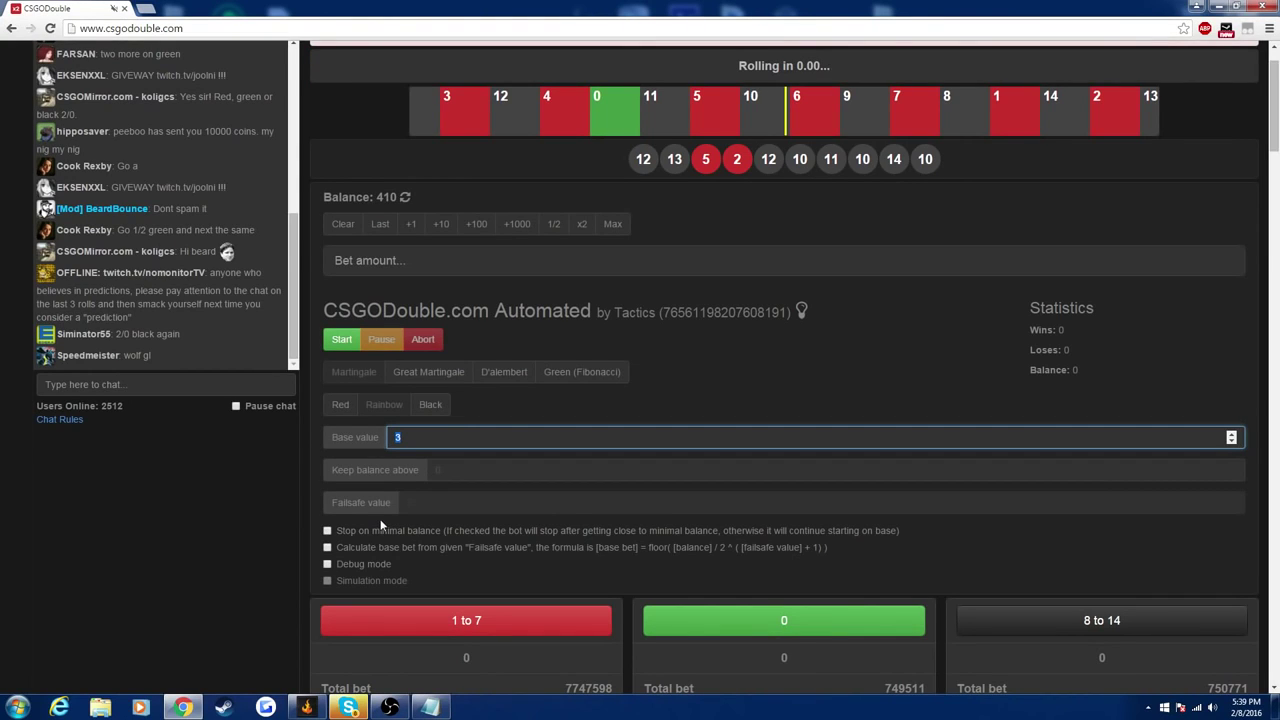
# Delete the 3 from Base value and start the martingale bot
pyautogui.press('BackSpace')
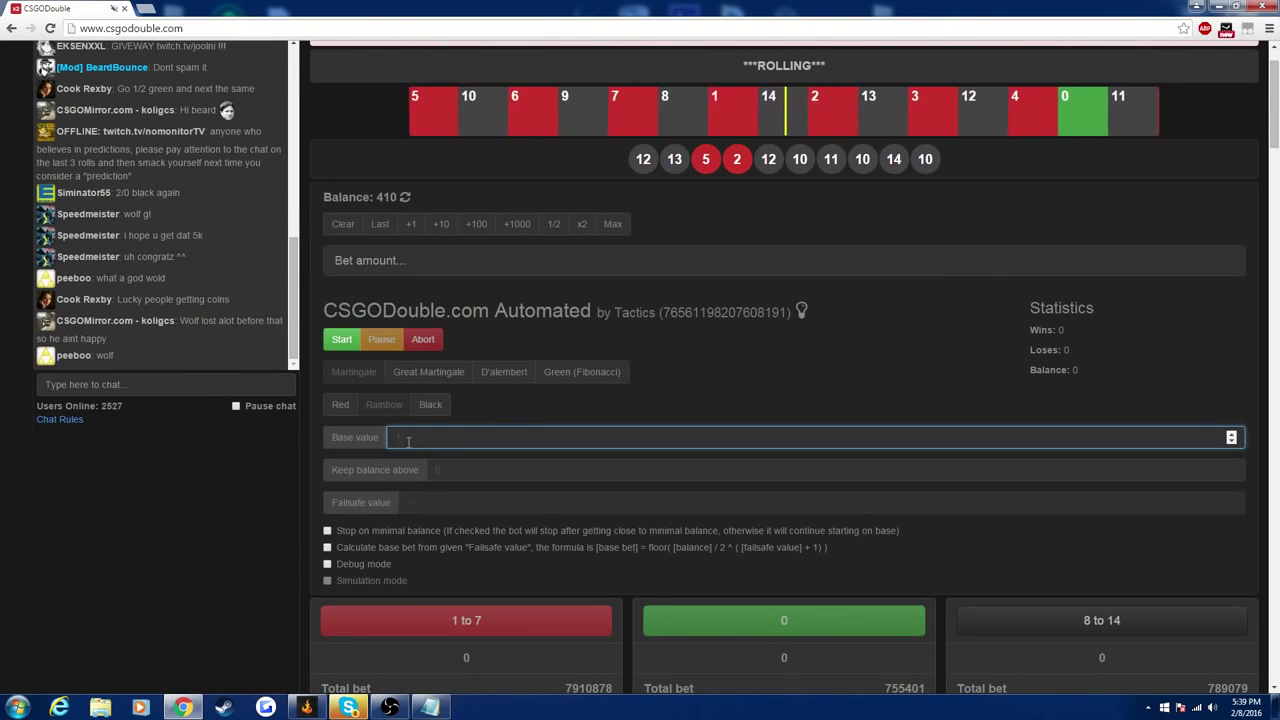
pyautogui.click(345, 340)
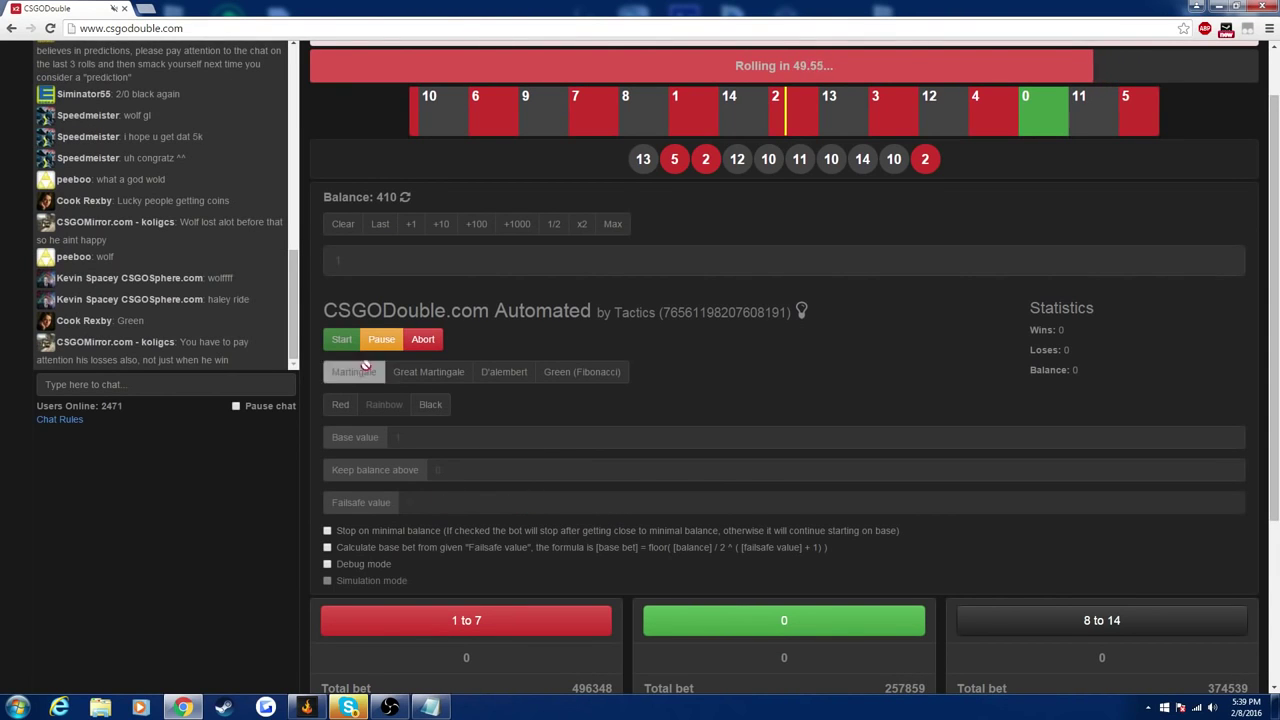
# Start the bot betting 1 coin on red and place Calculator over the chat panel
pyautogui.click(341, 339)
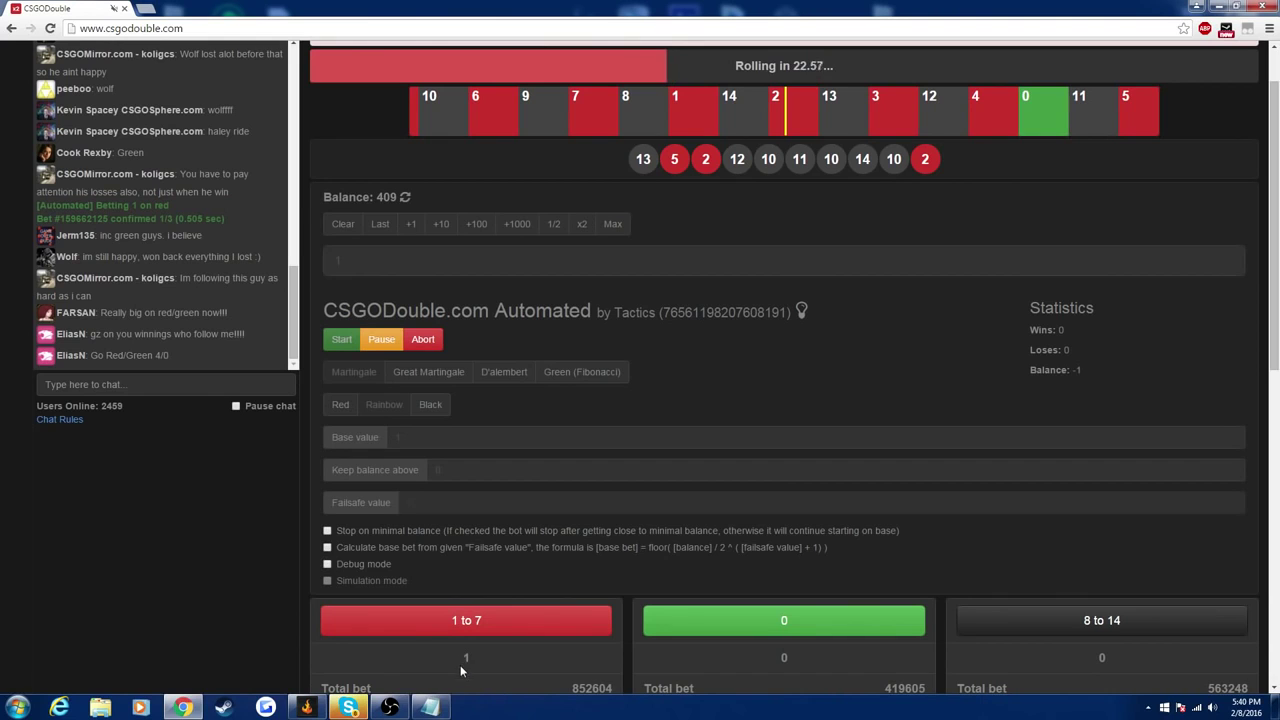
pyautogui.click(17, 707)
pyautogui.click(140, 399)
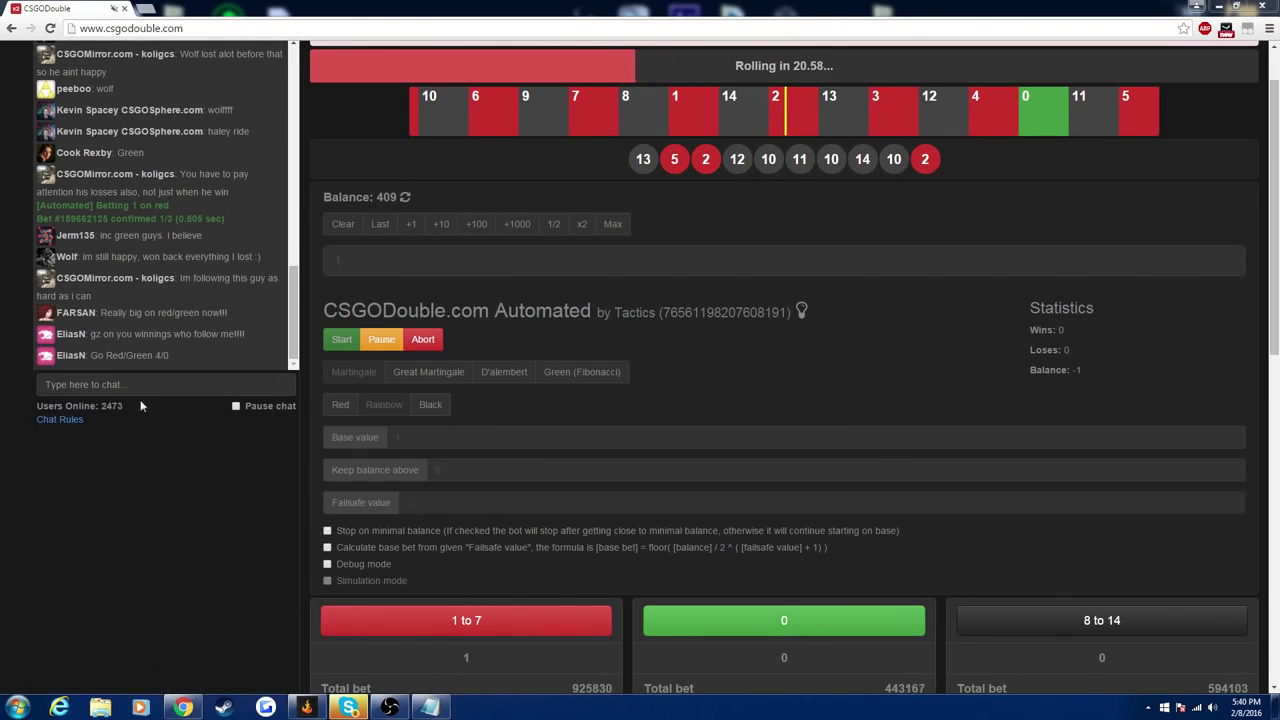
pyautogui.moveTo(805, 251); pyautogui.dragTo(221, 250)
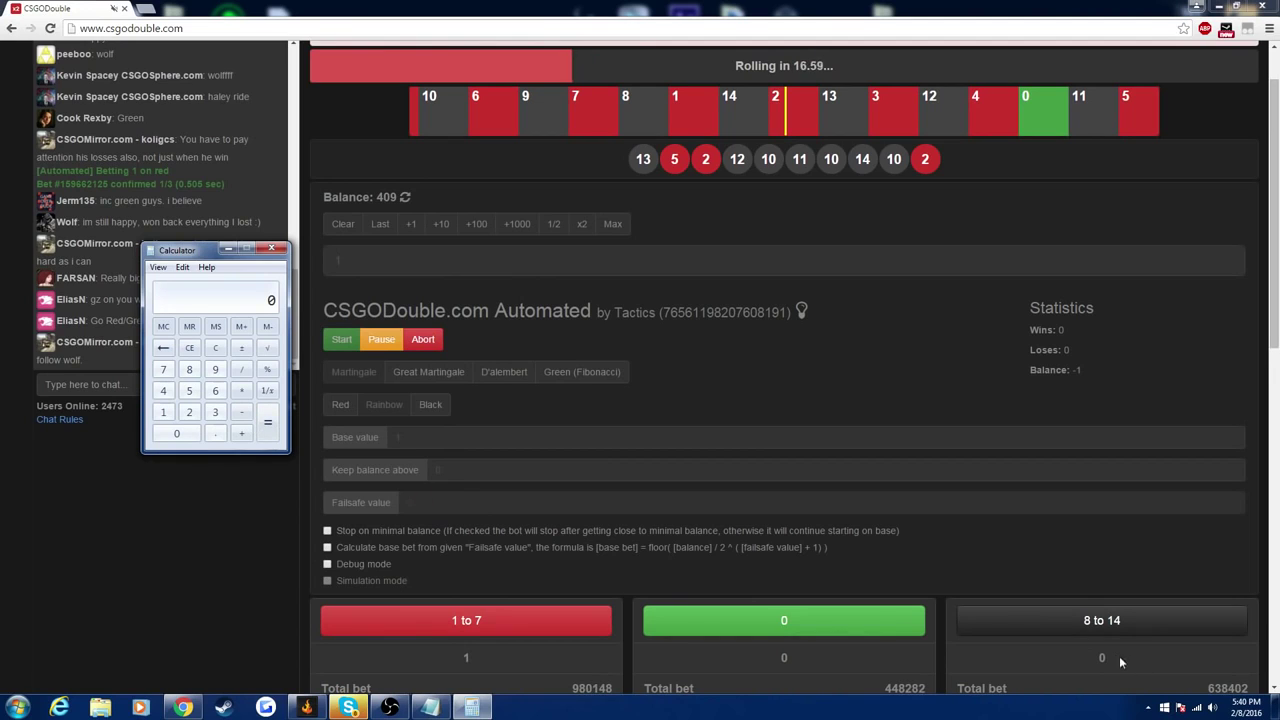
# Enter 3 in Calculator, then close it while the bot keeps betting
pyautogui.click(215, 412)
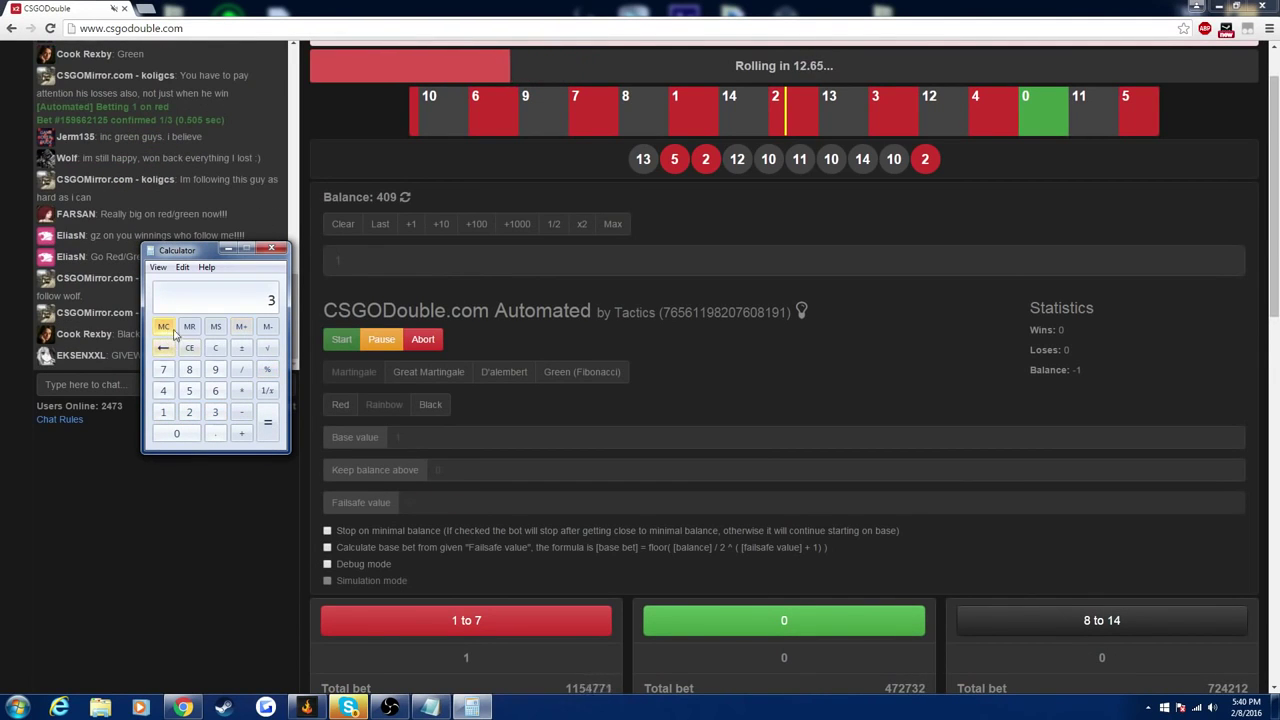
pyautogui.click(271, 249)
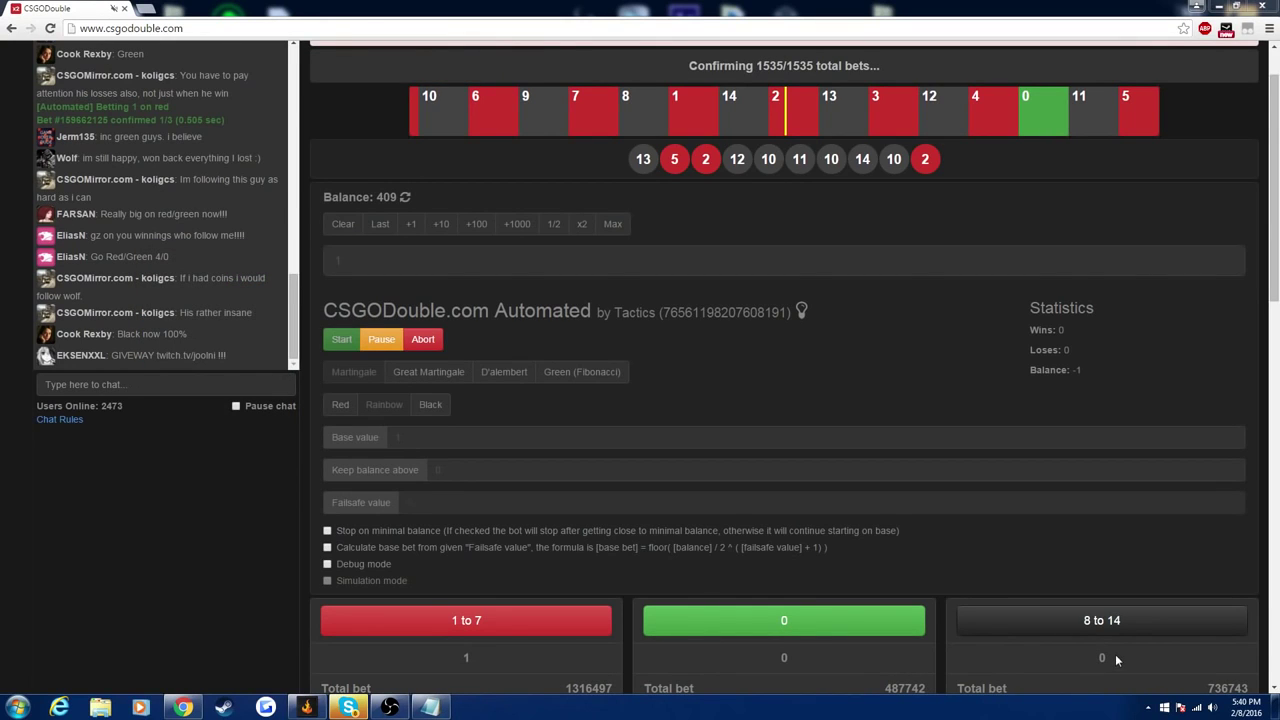
pyautogui.moveTo(1115, 654); pyautogui.dragTo(1060, 657)
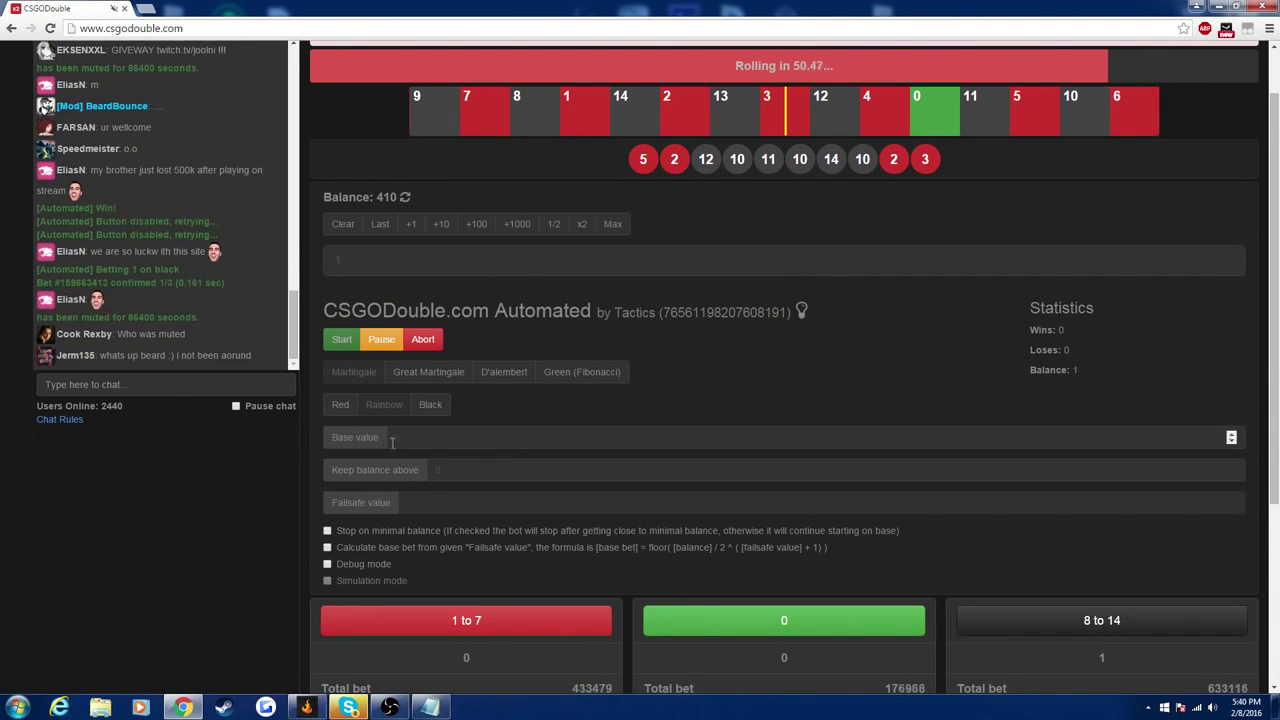
# Compute 500 × 45 = 22500, then × 7 = 157500 in Calculator, and close it
pyautogui.click(18, 707)
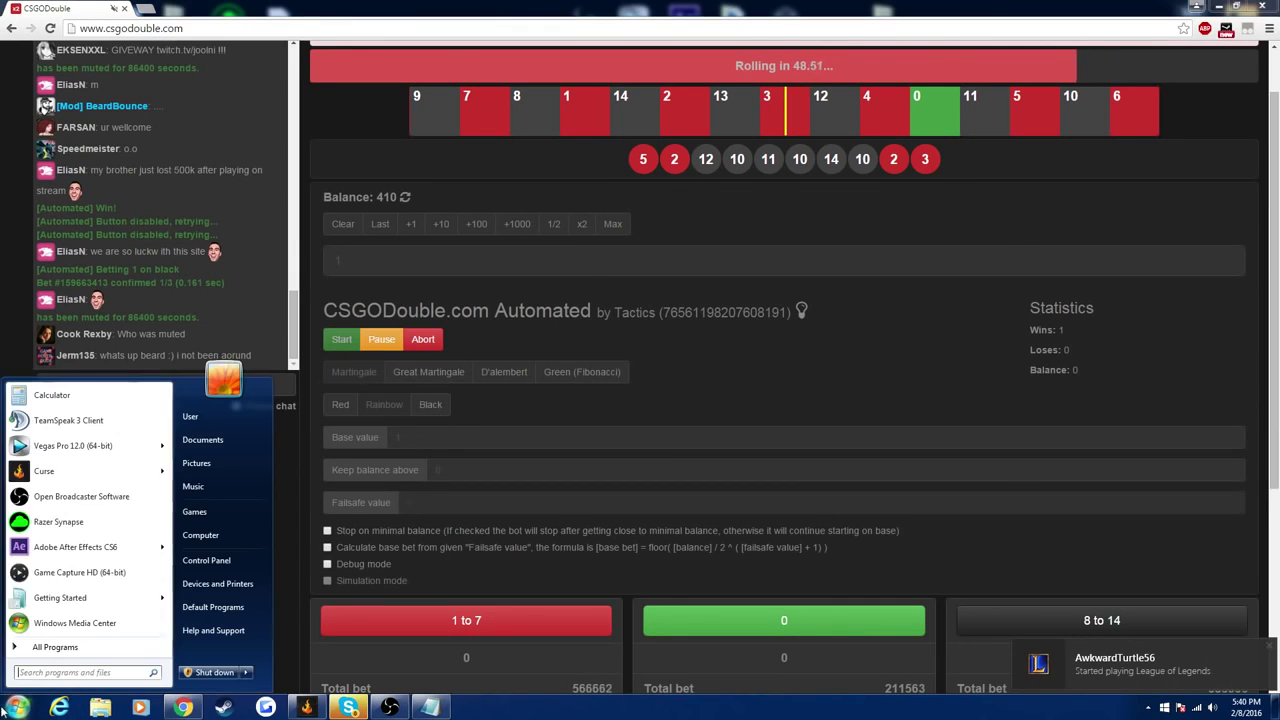
pyautogui.click(80, 415)
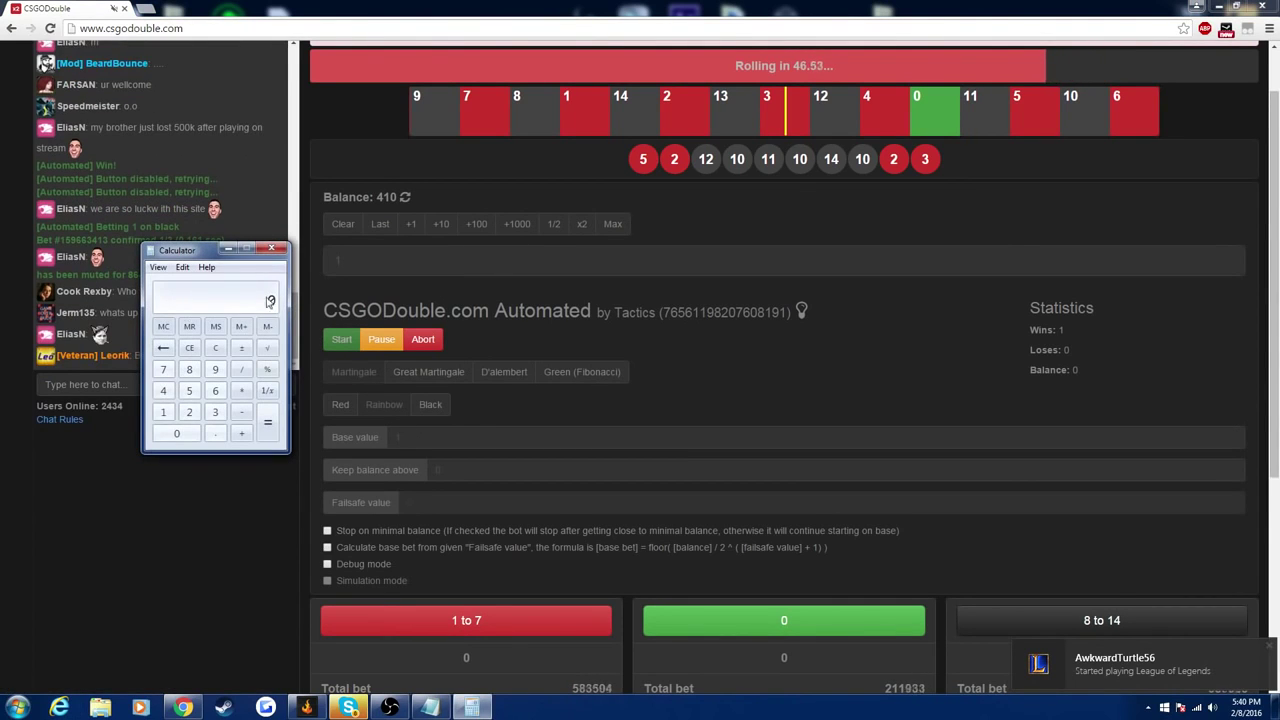
pyautogui.write('500')
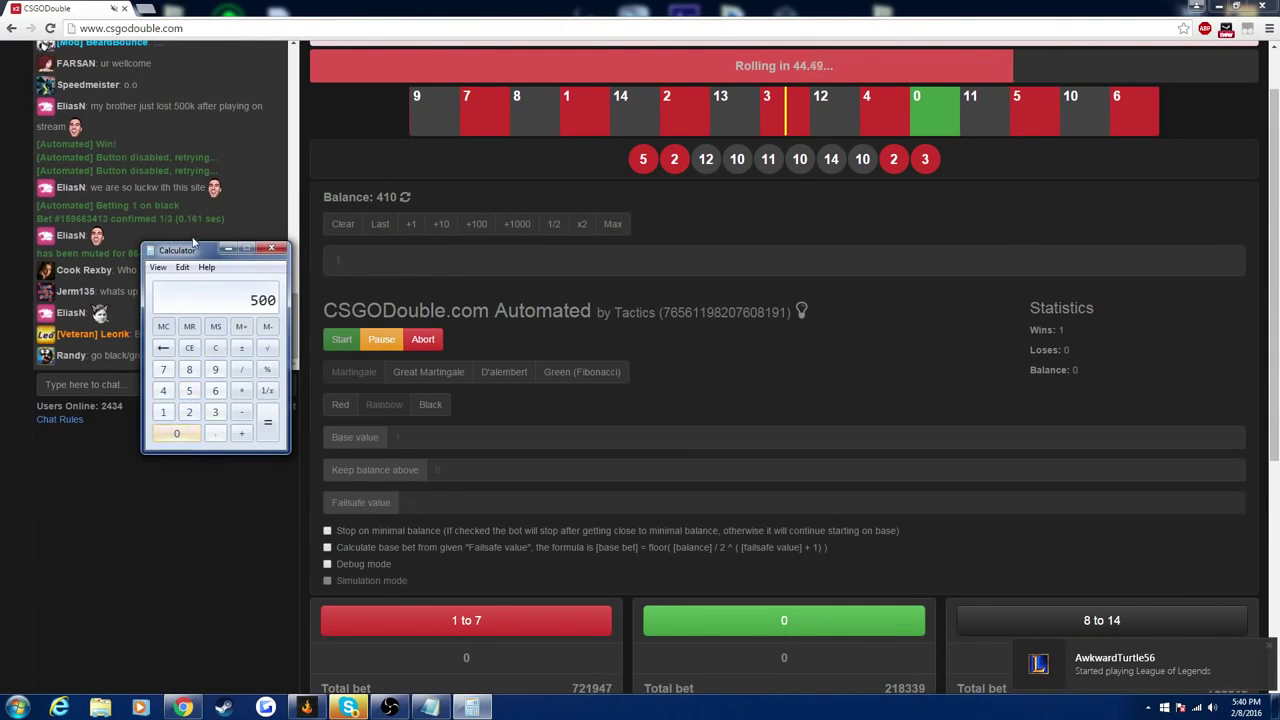
pyautogui.moveTo(199, 249); pyautogui.dragTo(709, 241)
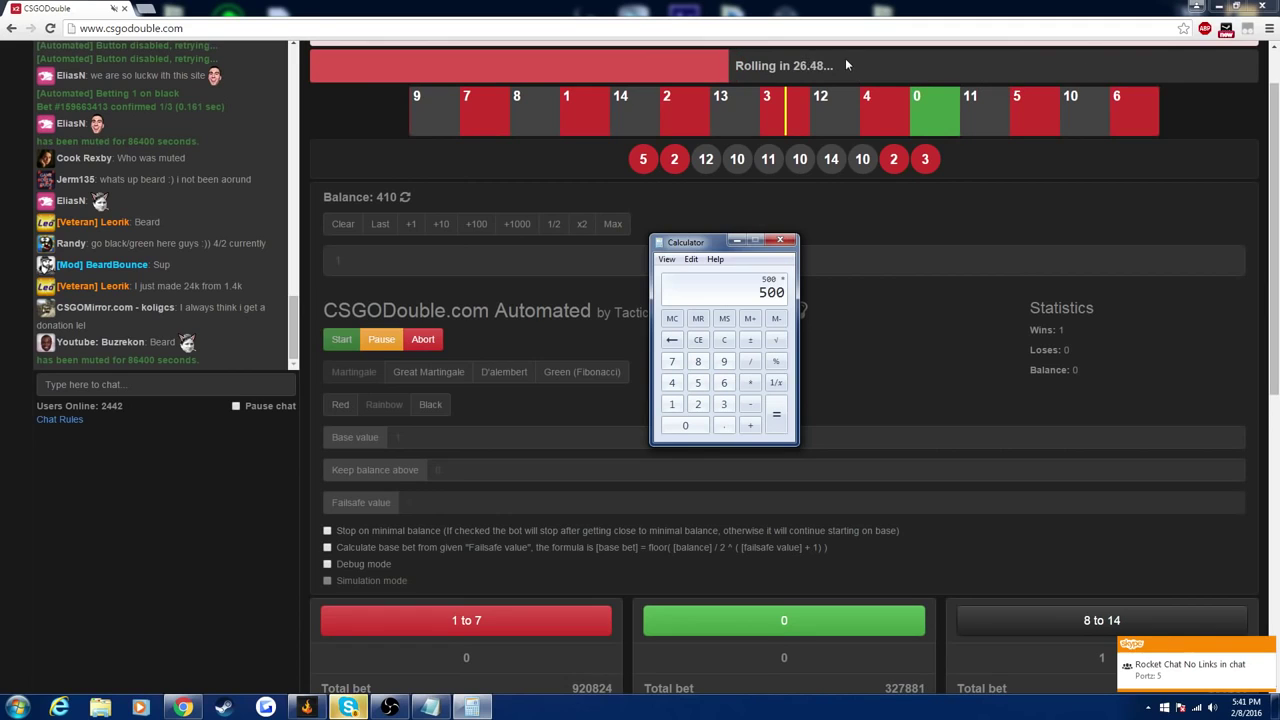
pyautogui.click(672, 384)
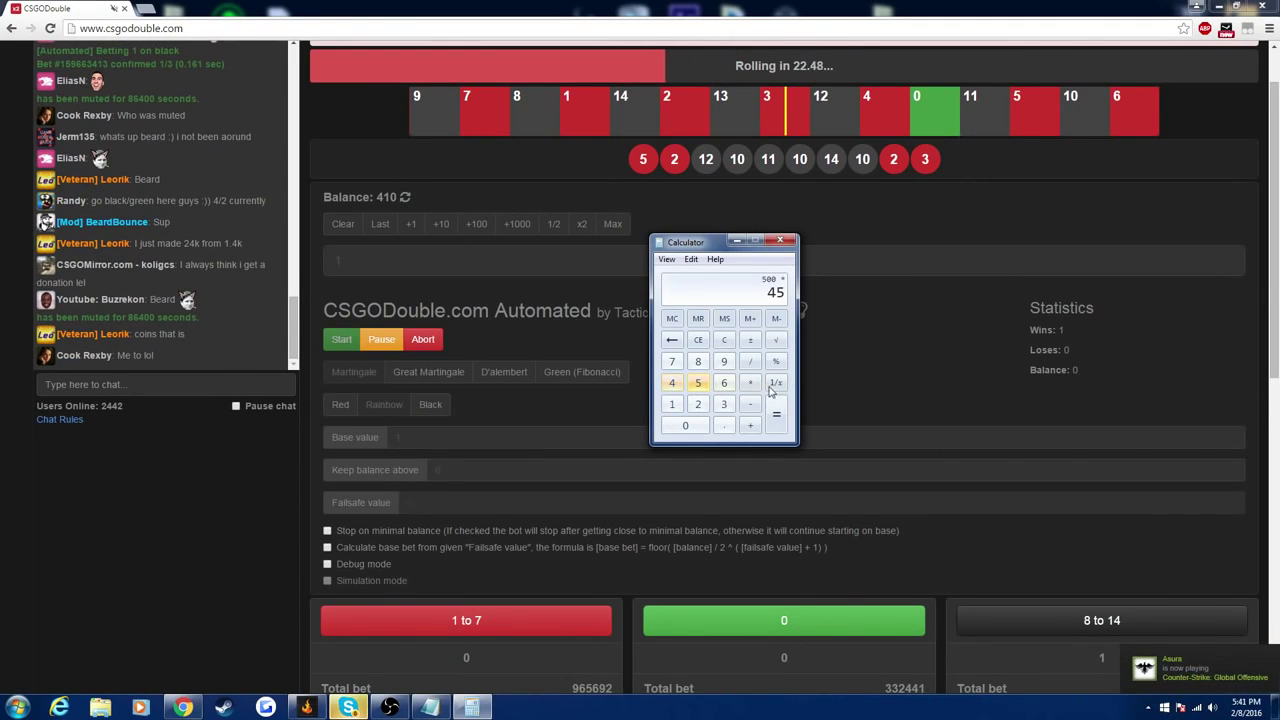
pyautogui.click(778, 407)
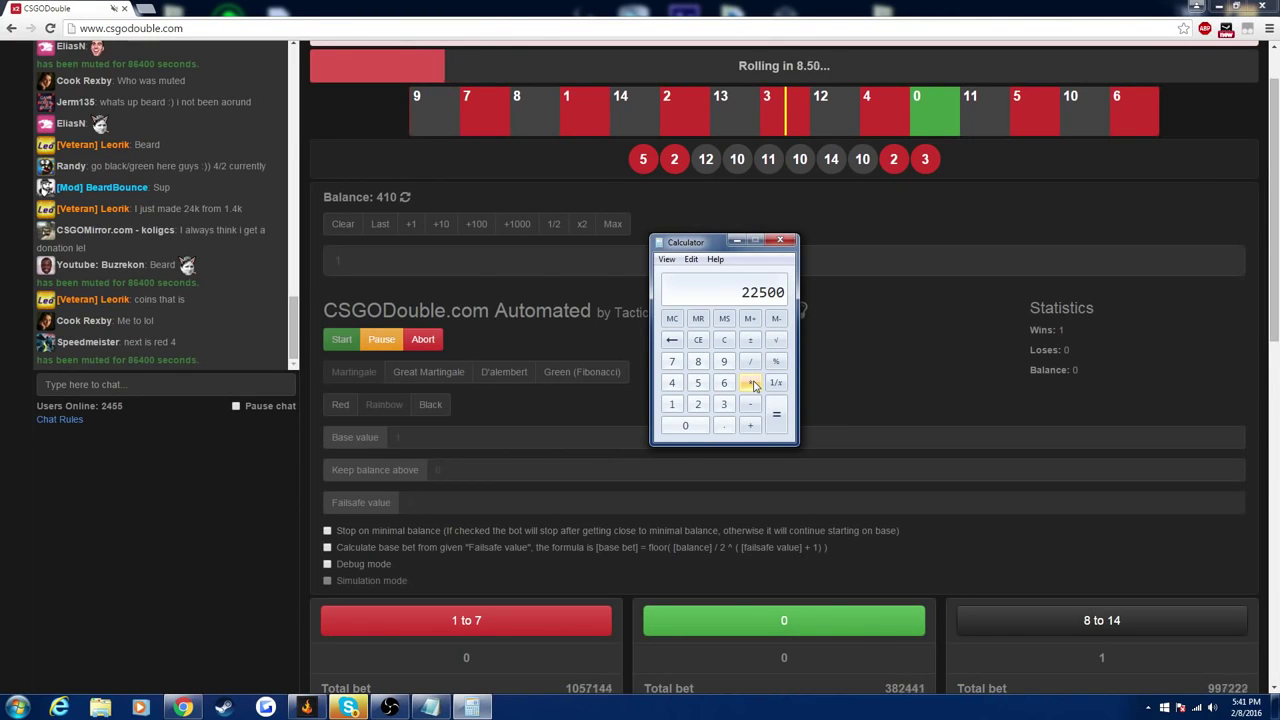
pyautogui.click(751, 384)
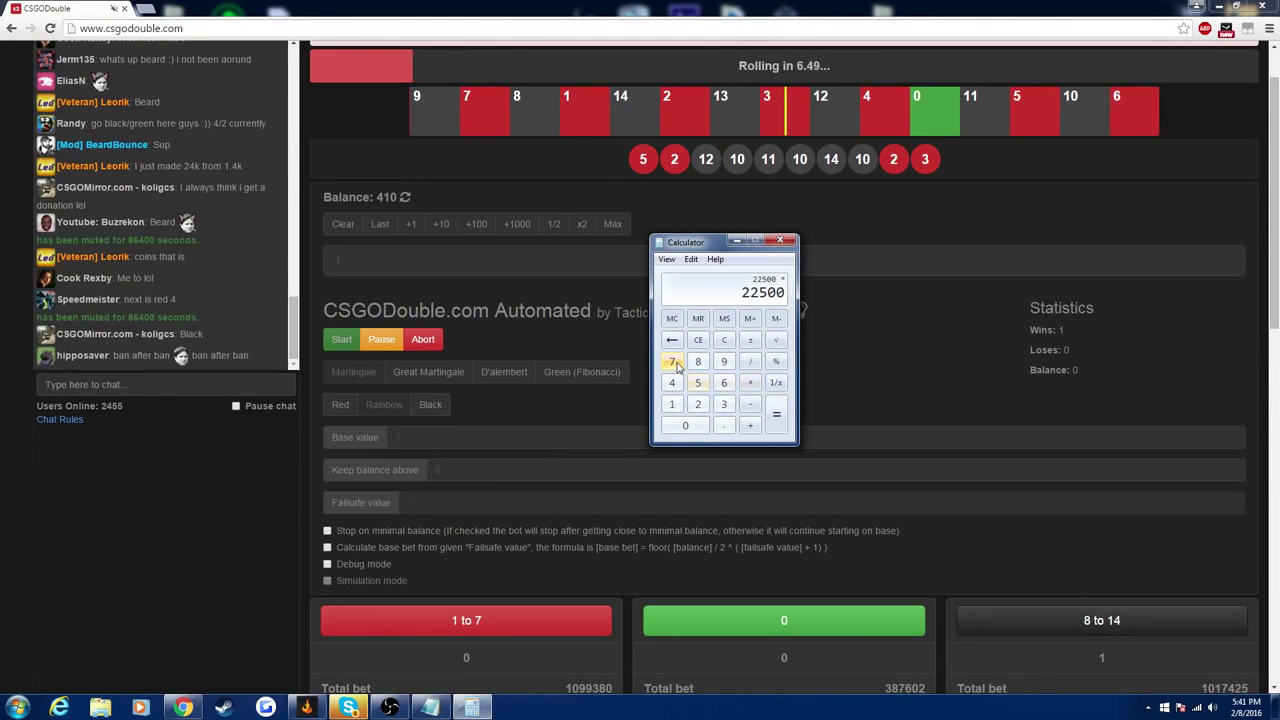
pyautogui.click(674, 363)
pyautogui.click(777, 415)
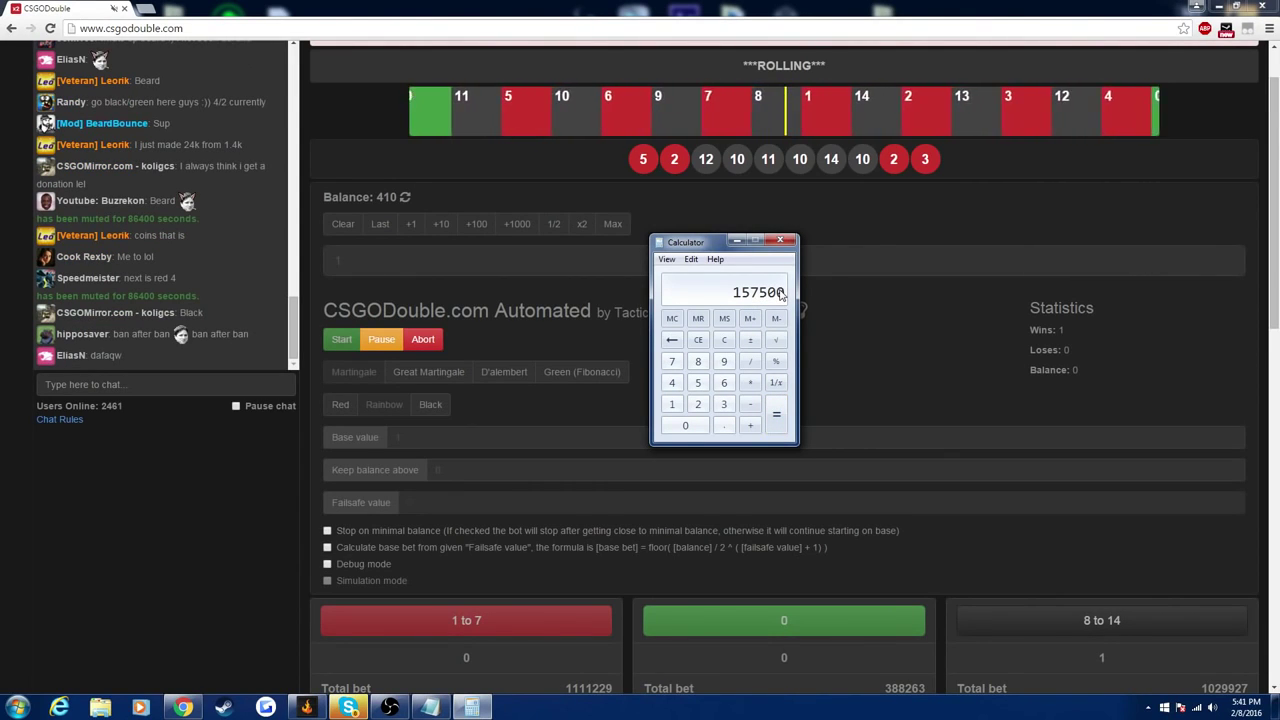
pyautogui.click(780, 241)
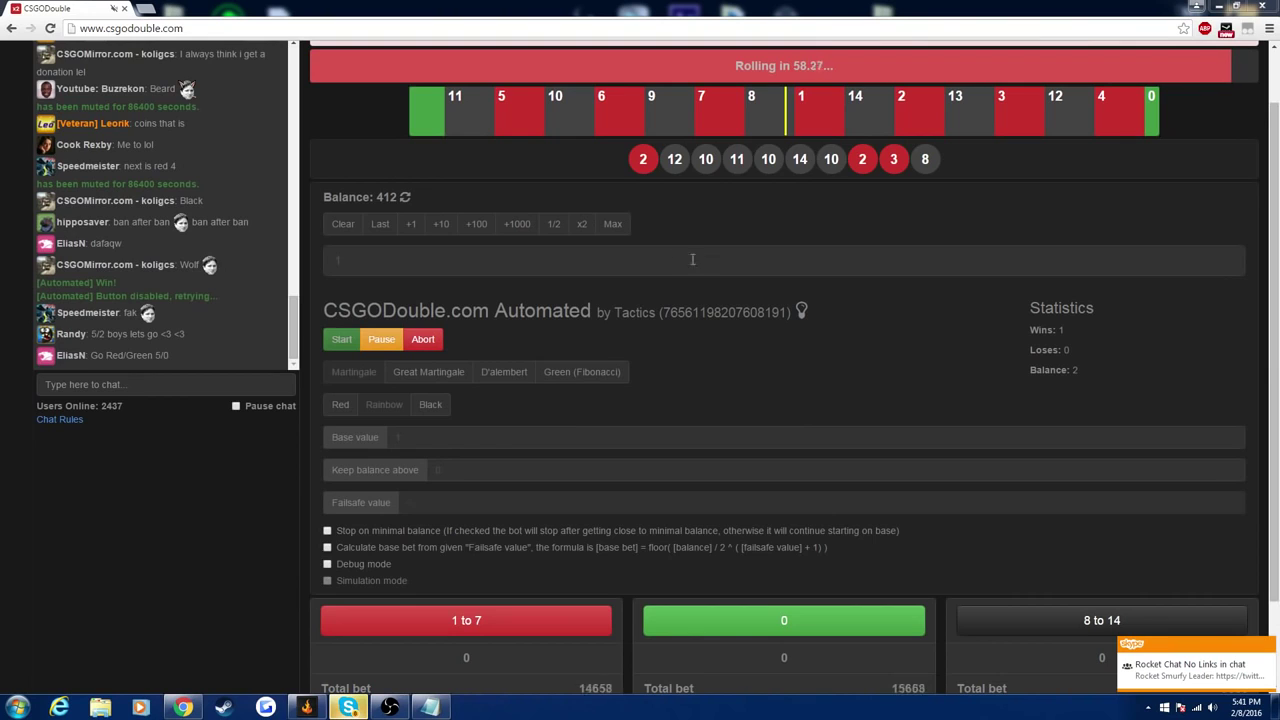
# Bring the OBS recording window back to the front from the taskbar
pyautogui.click(390, 708)
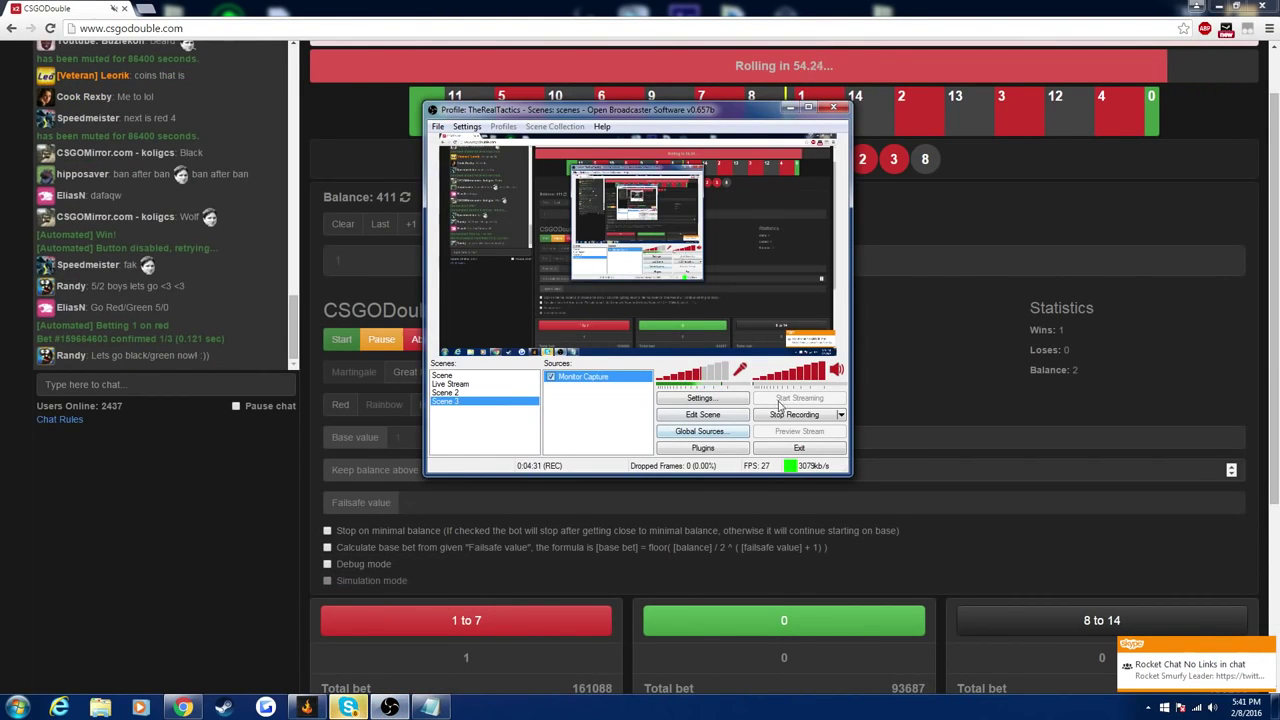